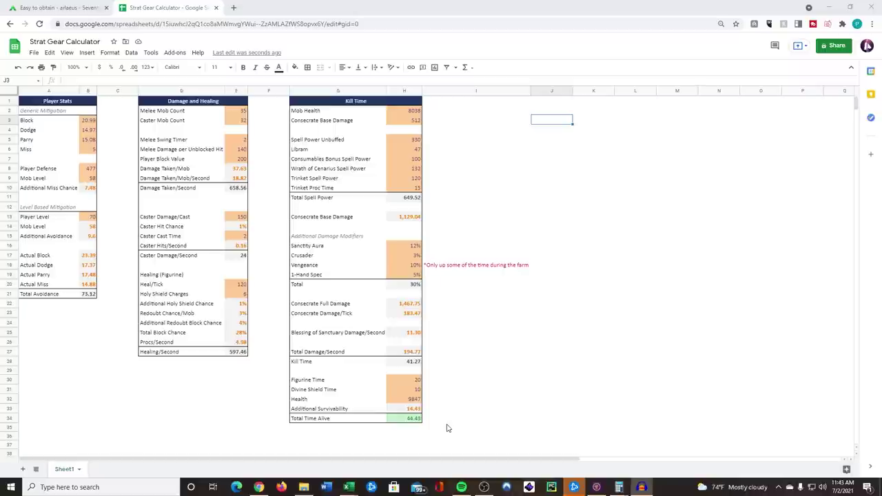
{"action": "left_click_drag", "start_coordinate": [88, 120], "coordinate": [115, 181]}
{"action": "left_click", "coordinate": [115, 180]}
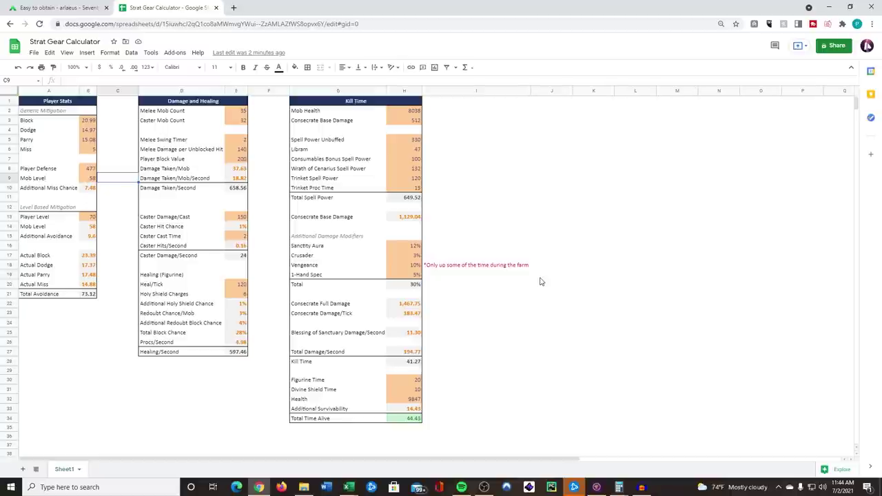
{"action": "left_click", "coordinate": [591, 247]}
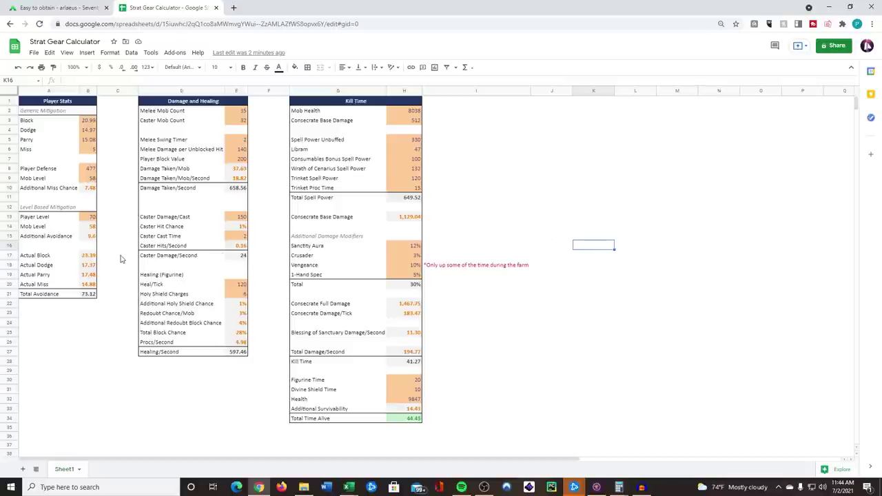
Review the Generic Mitigation inputs for Block, Dodge, Parry, Miss and Player Defense, plus the Additional Miss Chance formula.
{"action": "left_click", "coordinate": [87, 121]}
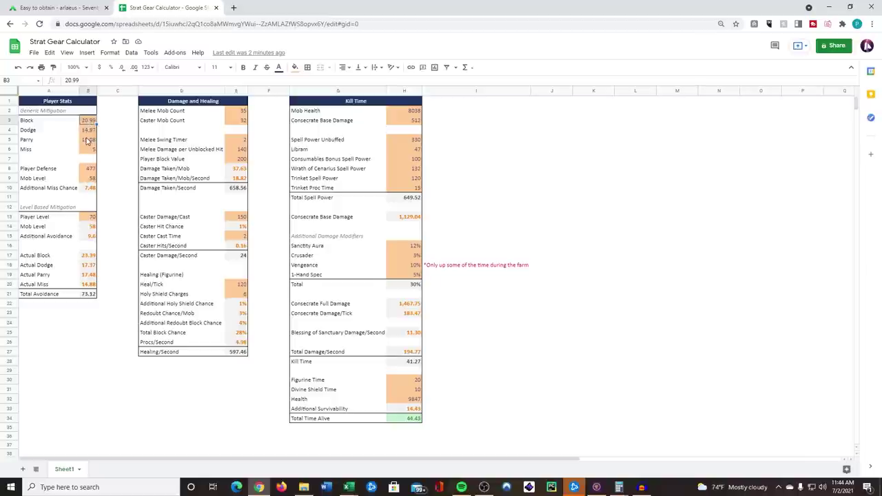
{"action": "left_click", "coordinate": [88, 130]}
{"action": "left_click", "coordinate": [90, 142]}
{"action": "left_click", "coordinate": [91, 149]}
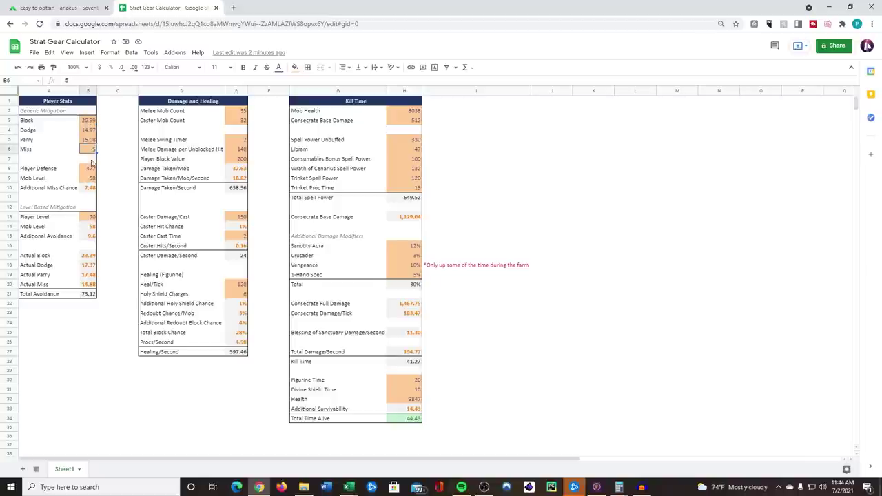
{"action": "left_click", "coordinate": [94, 170]}
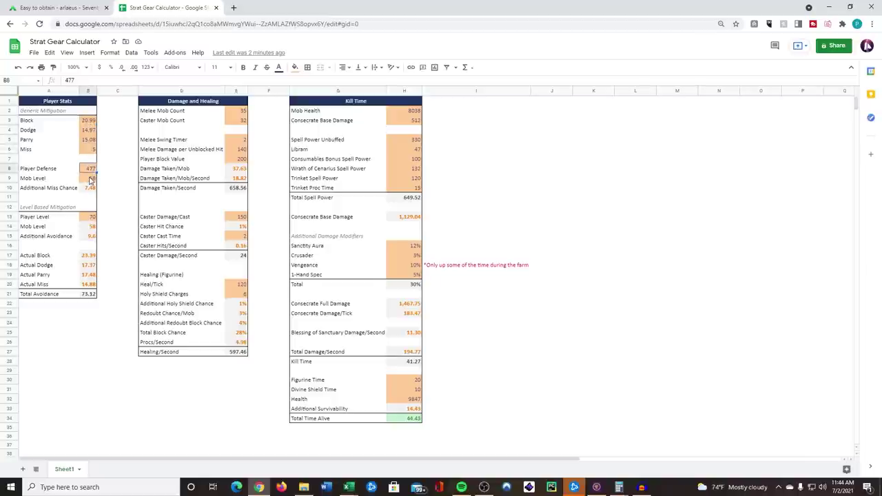
{"action": "left_click", "coordinate": [94, 189]}
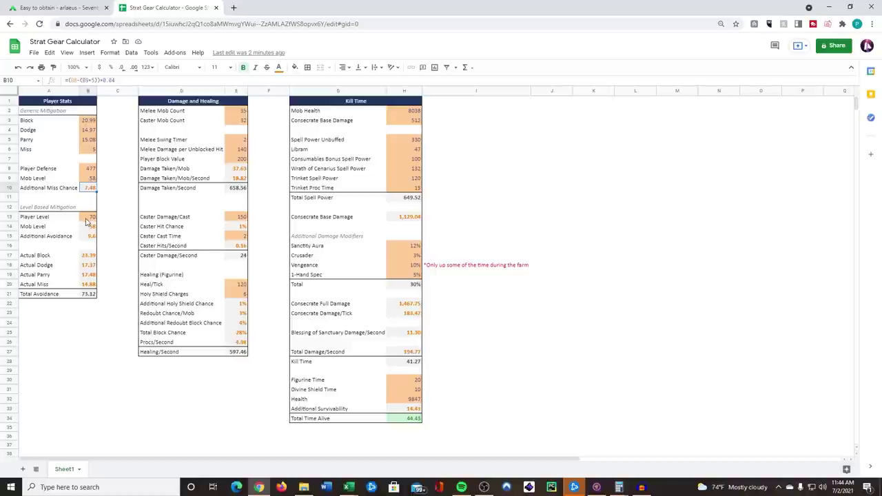
Examine the Level Based Mitigation formulas for Additional Avoidance, the actual block, dodge, parry and miss cells, and Total Avoidance.
{"action": "left_click", "coordinate": [90, 233]}
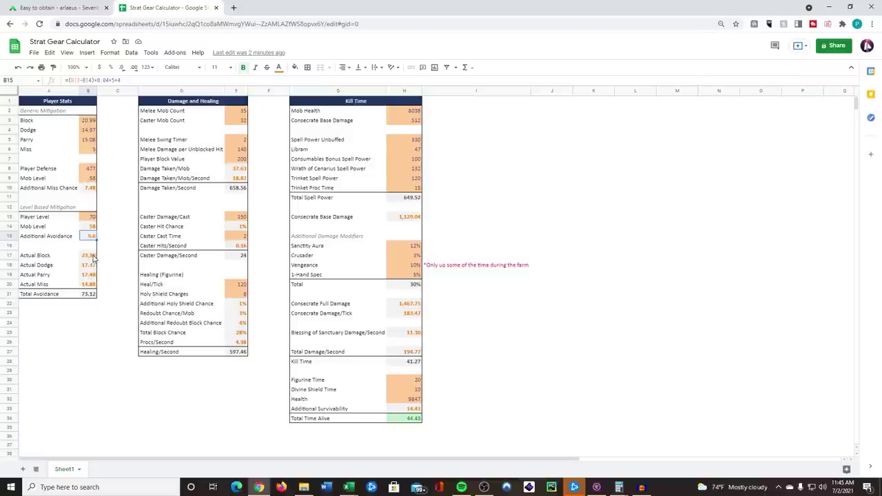
{"action": "left_click_drag", "start_coordinate": [93, 257], "coordinate": [89, 284]}
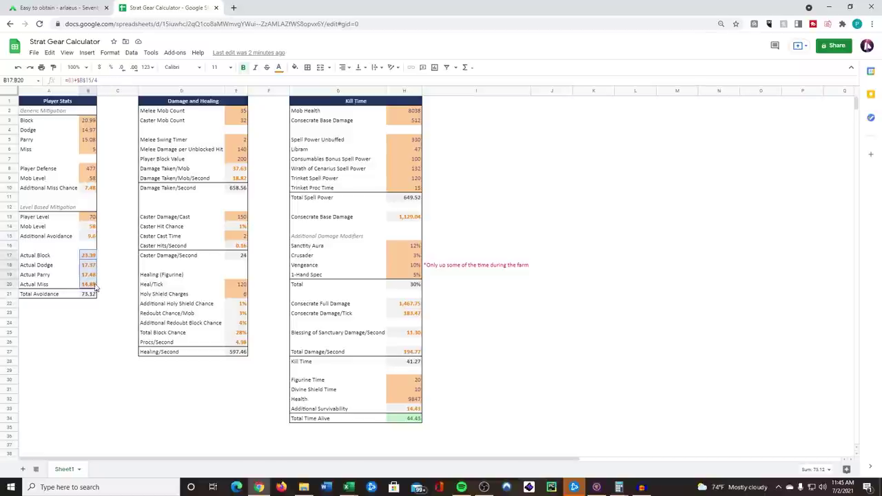
{"action": "left_click", "coordinate": [88, 258]}
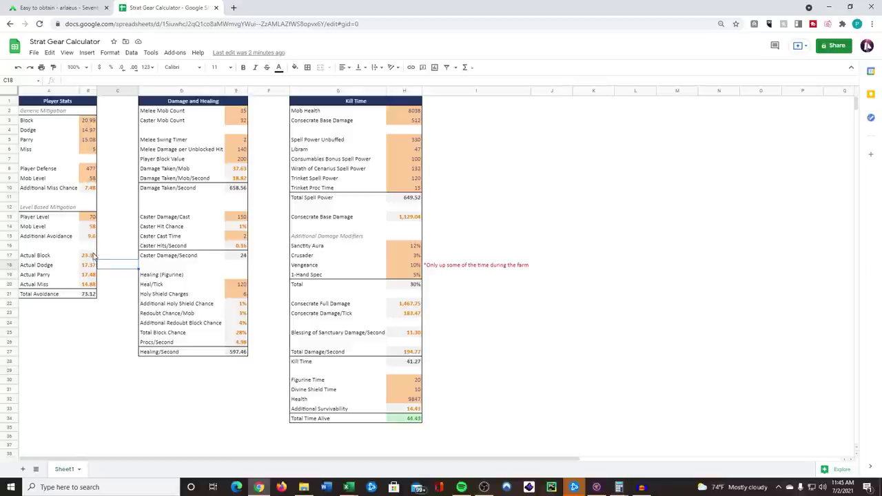
{"action": "left_click_drag", "start_coordinate": [89, 257], "coordinate": [93, 289]}
{"action": "left_click", "coordinate": [113, 266]}
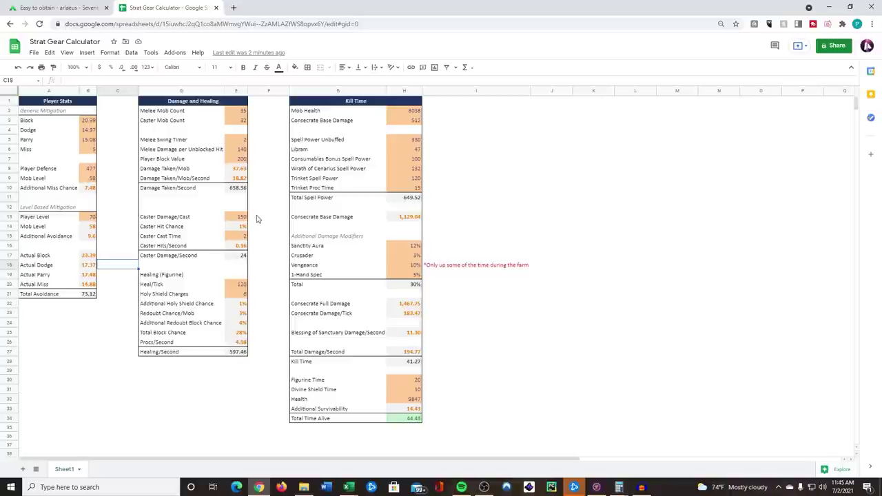
{"action": "left_click_drag", "start_coordinate": [91, 256], "coordinate": [91, 285]}
{"action": "left_click", "coordinate": [89, 294]}
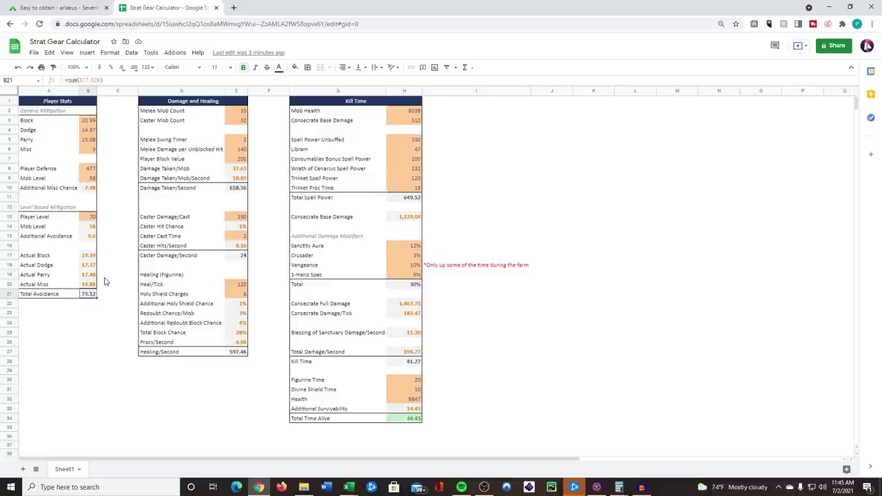
Review the mob counts and melee inputs in Damage and Healing, along with the melee damage-taken formulas through Damage Taken/Second.
{"action": "left_click", "coordinate": [240, 111]}
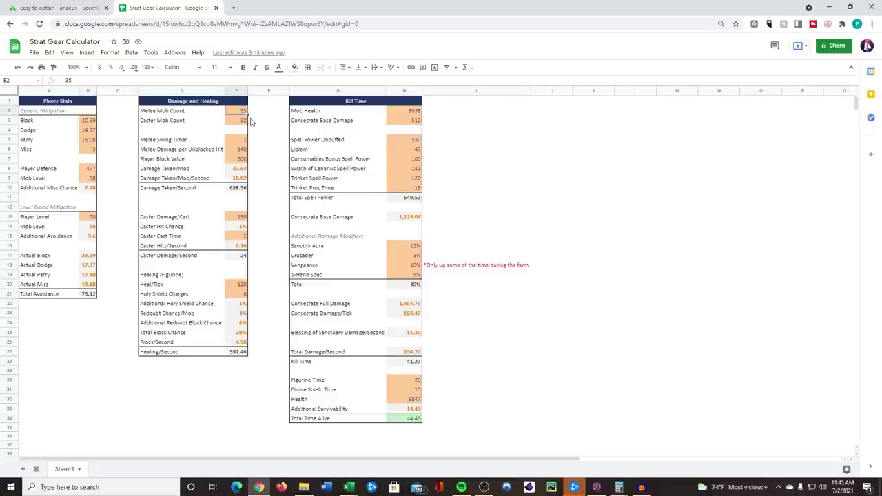
{"action": "left_click", "coordinate": [243, 121]}
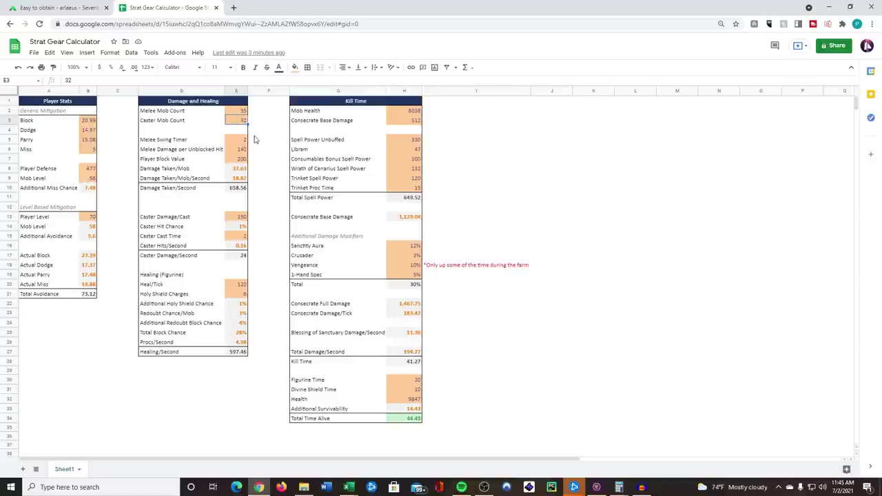
{"action": "left_click", "coordinate": [241, 142]}
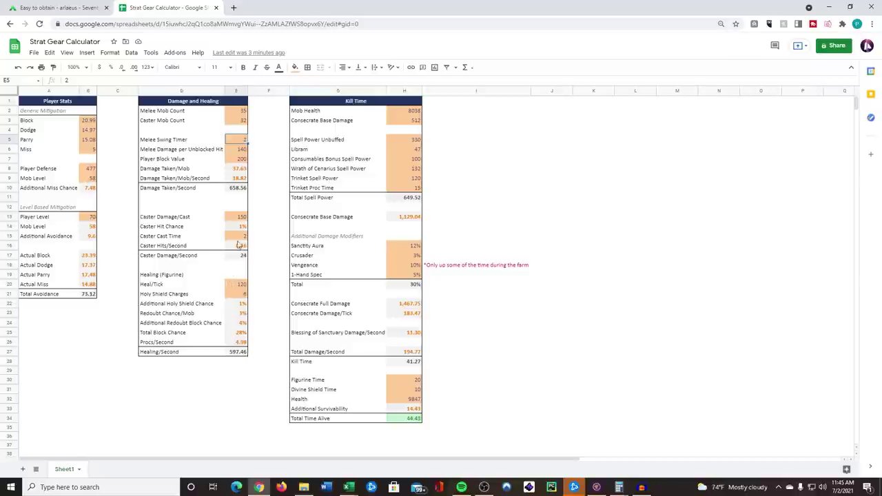
{"action": "left_click", "coordinate": [240, 152]}
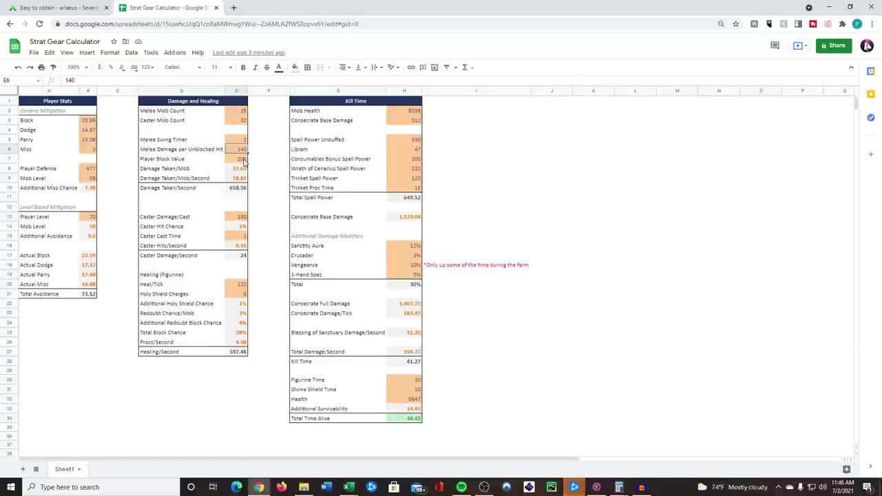
{"action": "left_click", "coordinate": [244, 160]}
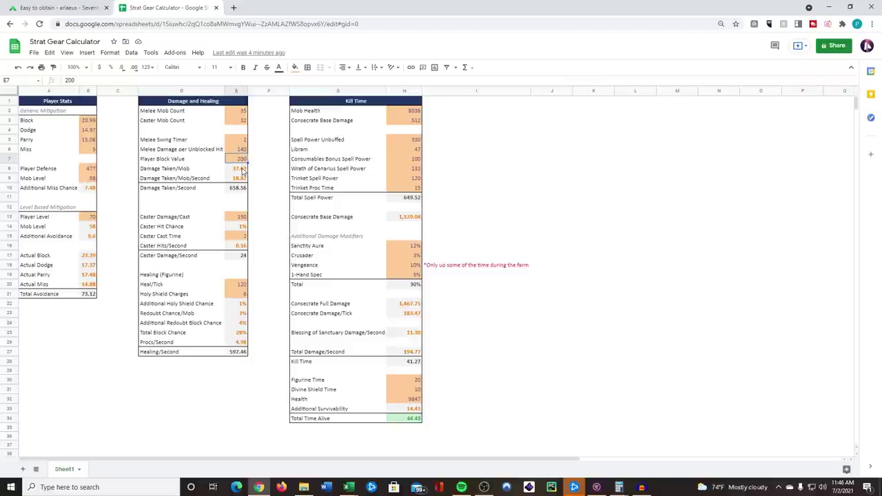
{"action": "left_click", "coordinate": [241, 169]}
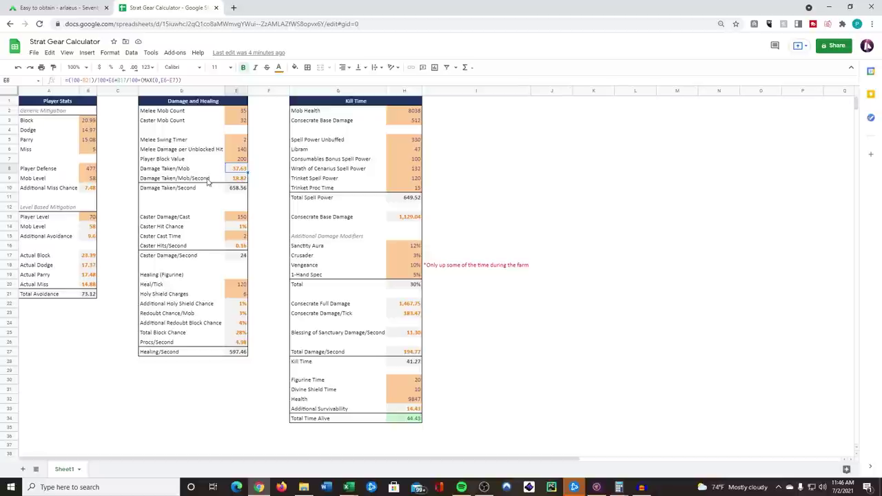
{"action": "left_click", "coordinate": [238, 180]}
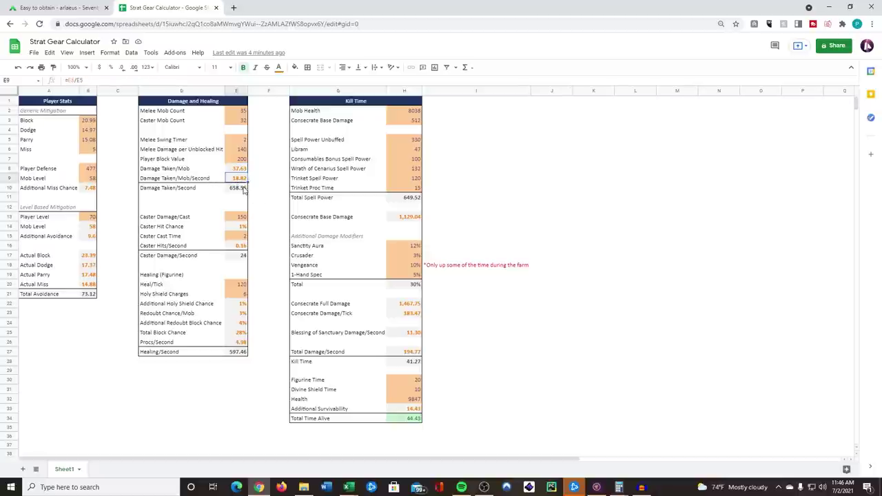
{"action": "left_click", "coordinate": [241, 188]}
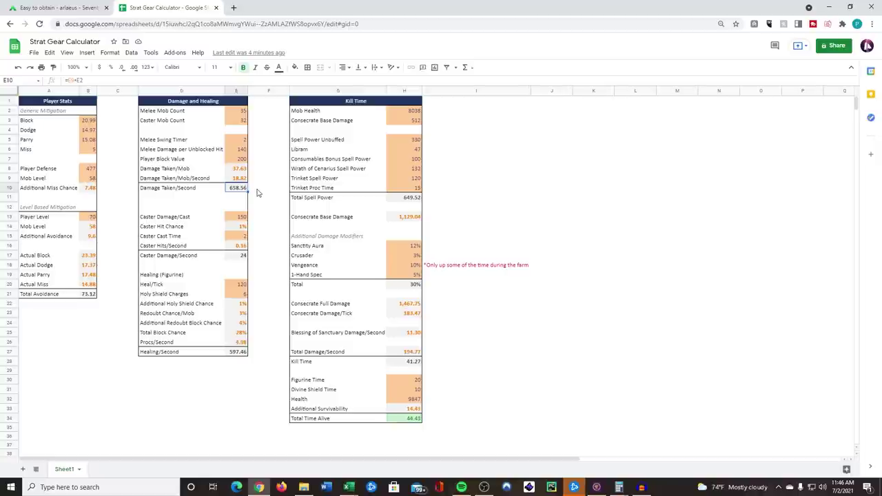
Inspect the caster damage, hit chance, cast time and hits-per-second cells that feed the Caster Damage/Second formula.
{"action": "left_click", "coordinate": [245, 216]}
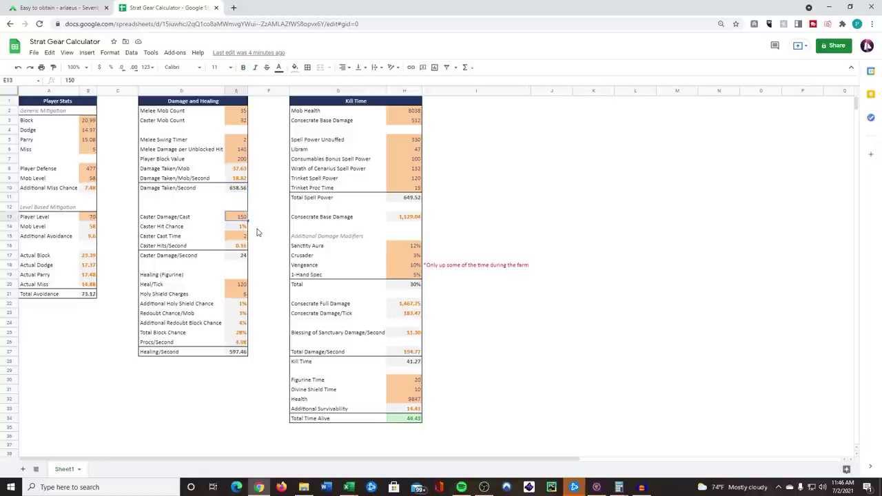
{"action": "key", "text": "Down"}
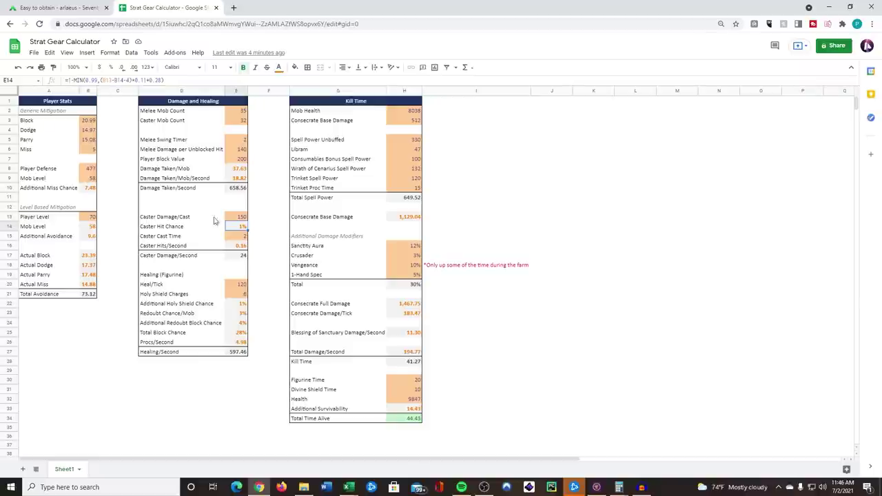
{"action": "left_click", "coordinate": [241, 238]}
{"action": "left_click", "coordinate": [243, 246]}
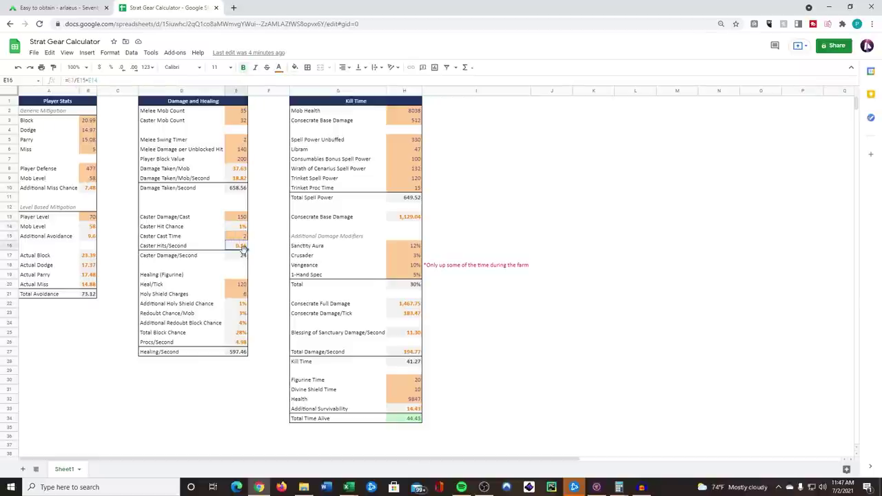
{"action": "left_click", "coordinate": [242, 256]}
{"action": "left_click", "coordinate": [242, 215]}
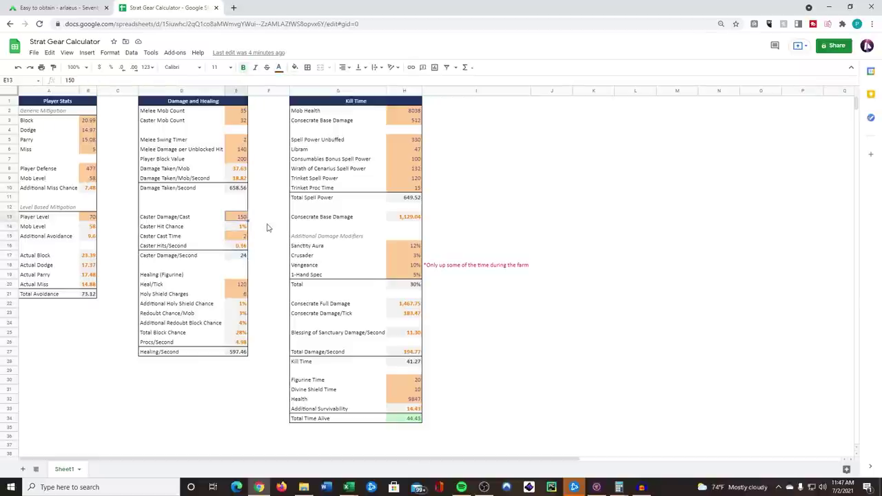
{"action": "left_click", "coordinate": [241, 256]}
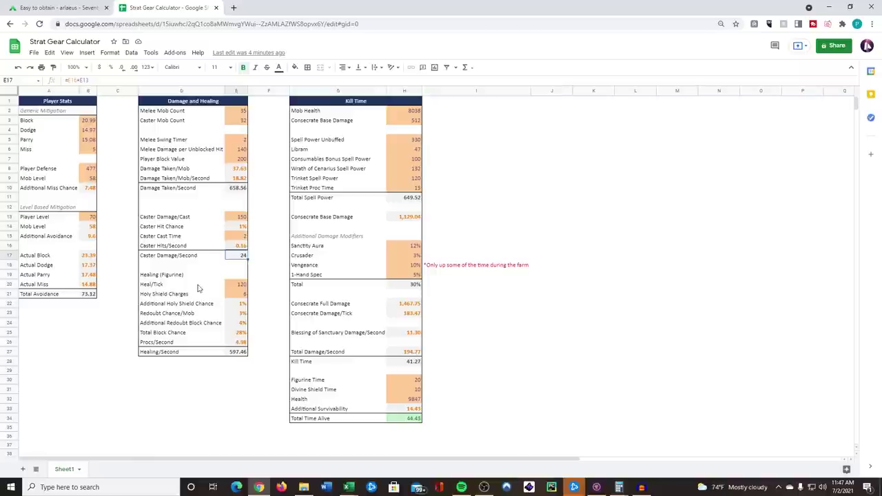
Examine Heal/Tick, Holy Shield Charges and the parts of the Additional Holy Shield Chance formula in the figurine healing section.
{"action": "left_click", "coordinate": [238, 287]}
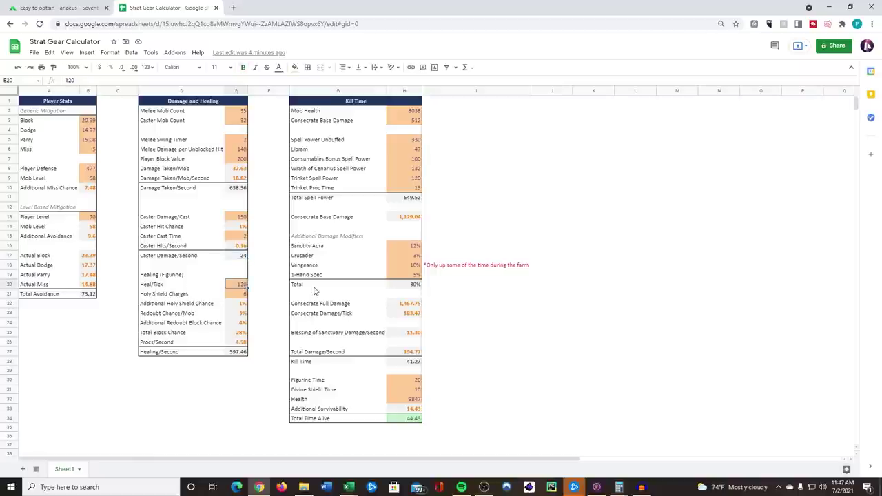
{"action": "key", "text": "Down"}
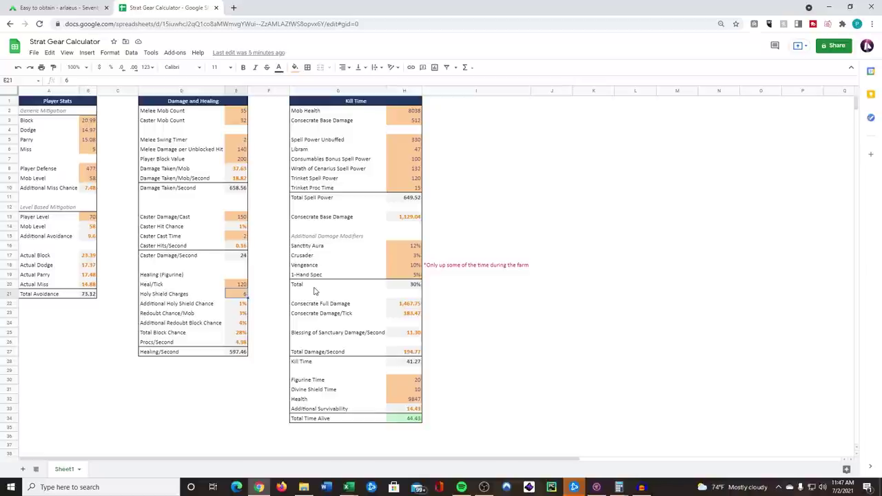
{"action": "key", "text": "Down"}
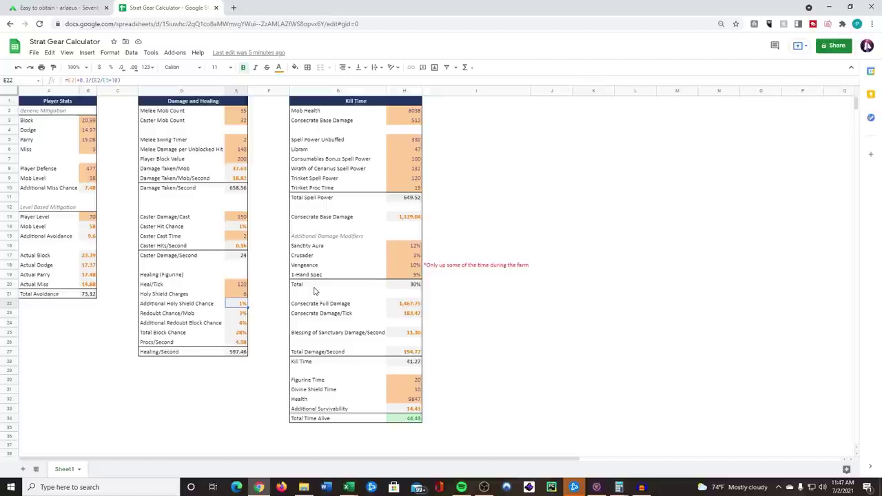
{"action": "left_click", "coordinate": [86, 80]}
{"action": "double_click", "coordinate": [83, 80]}
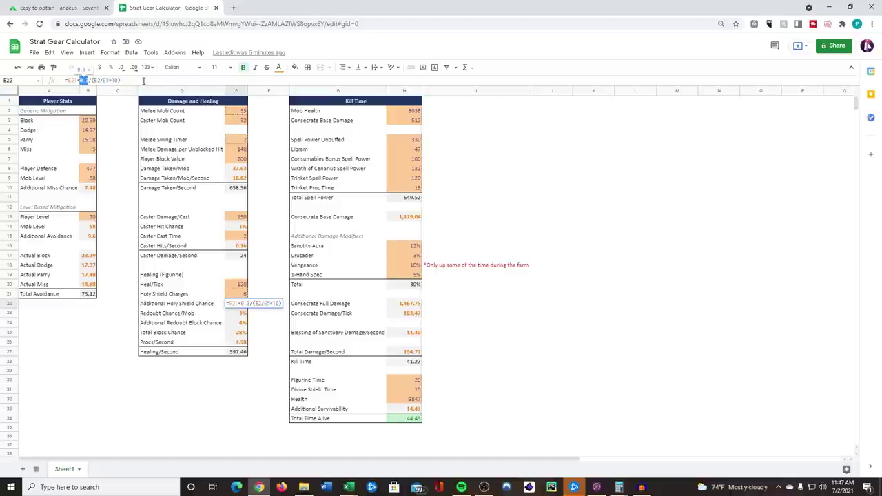
{"action": "left_click_drag", "start_coordinate": [121, 81], "coordinate": [95, 80]}
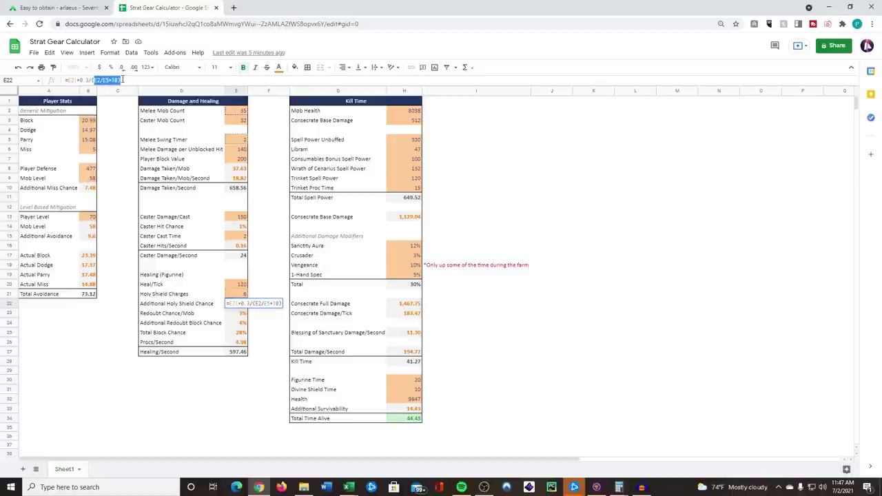
{"action": "key", "text": "Return"}
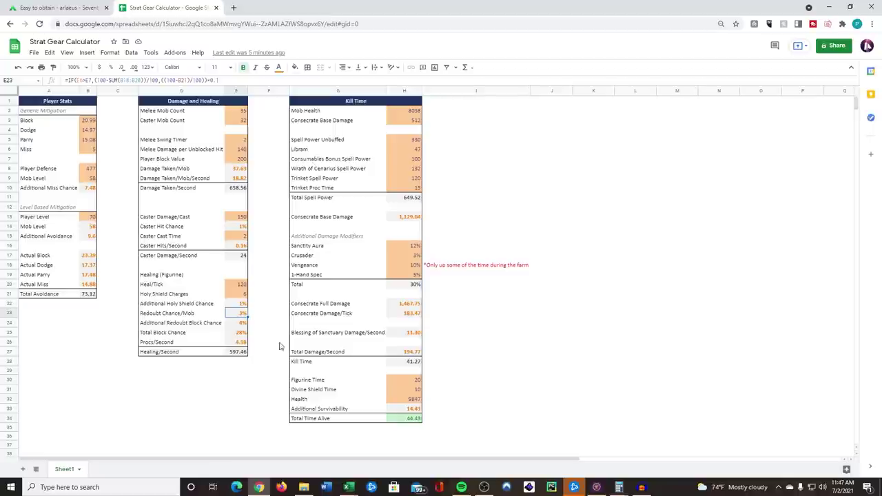
Inspect the formulas for Additional Redoubt Block Chance, Total Block Chance, Procs/Second and Healing/Second.
{"action": "left_click", "coordinate": [239, 325]}
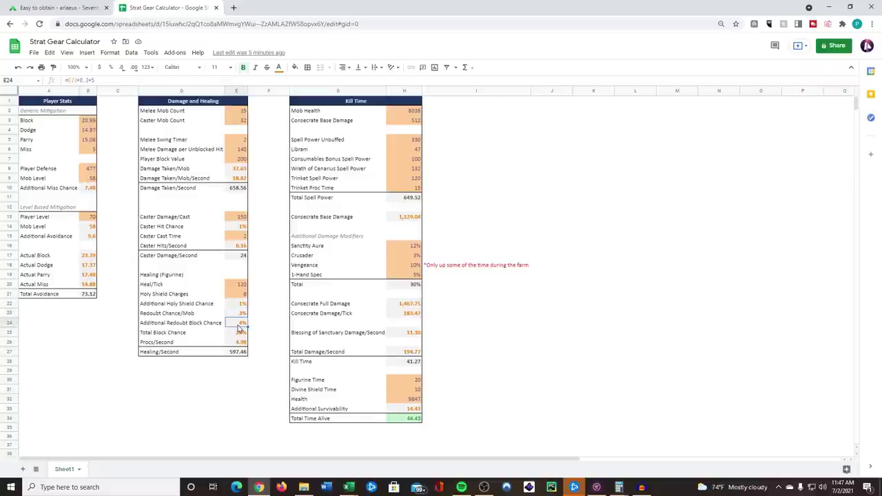
{"action": "left_click", "coordinate": [238, 335]}
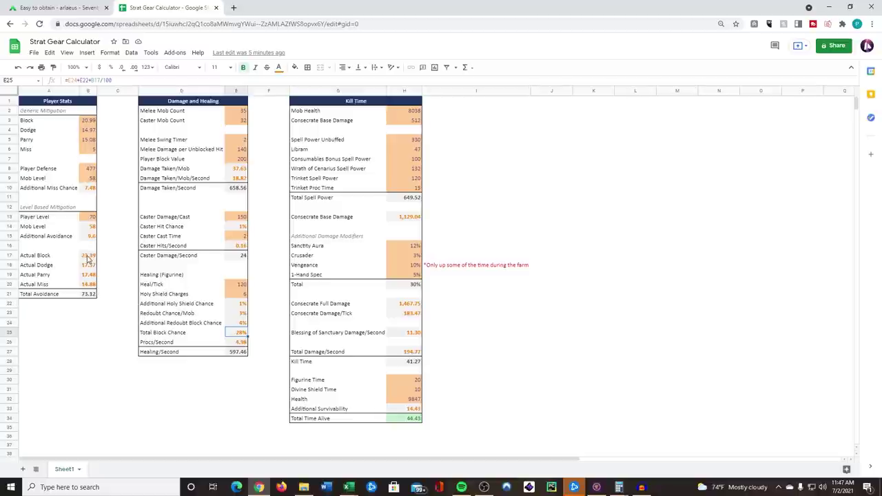
{"action": "left_click", "coordinate": [243, 342]}
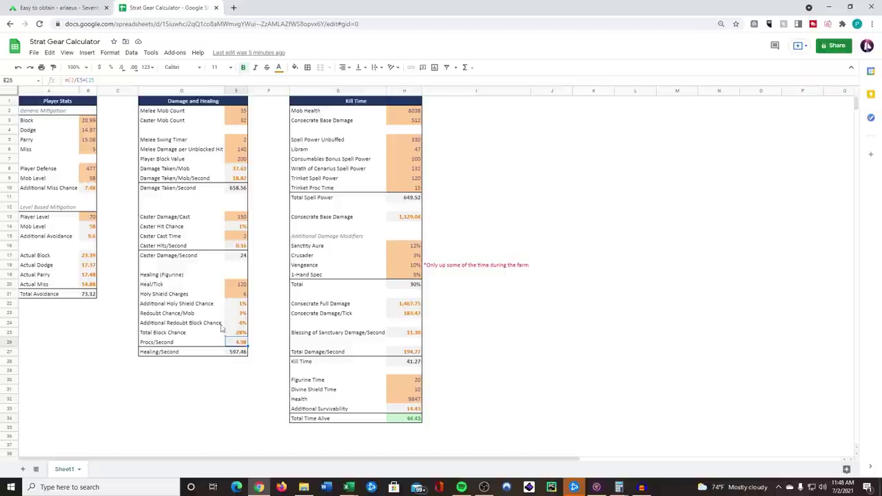
{"action": "left_click", "coordinate": [236, 352]}
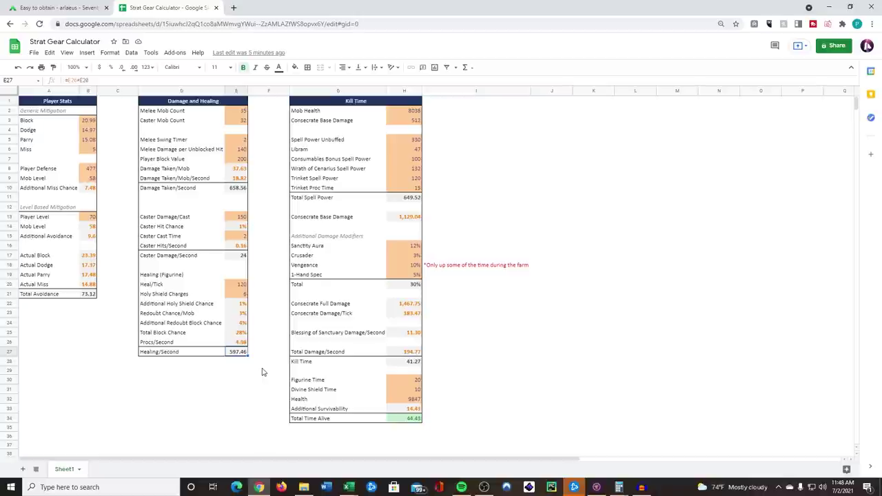
Review the Kill Time inputs for Mob Health, Consecrate Base Damage and the spell power sources from Spell Power Unbuffed through Trinket Proc Time.
{"action": "left_click", "coordinate": [416, 119]}
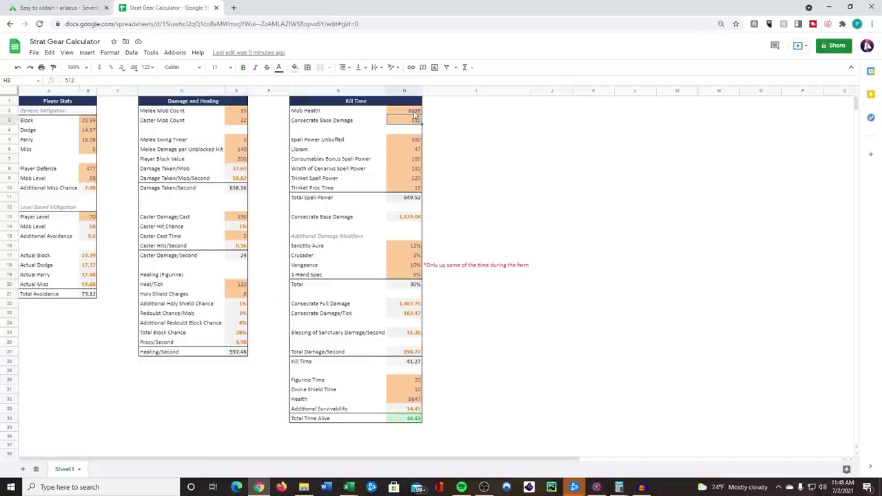
{"action": "left_click", "coordinate": [419, 113]}
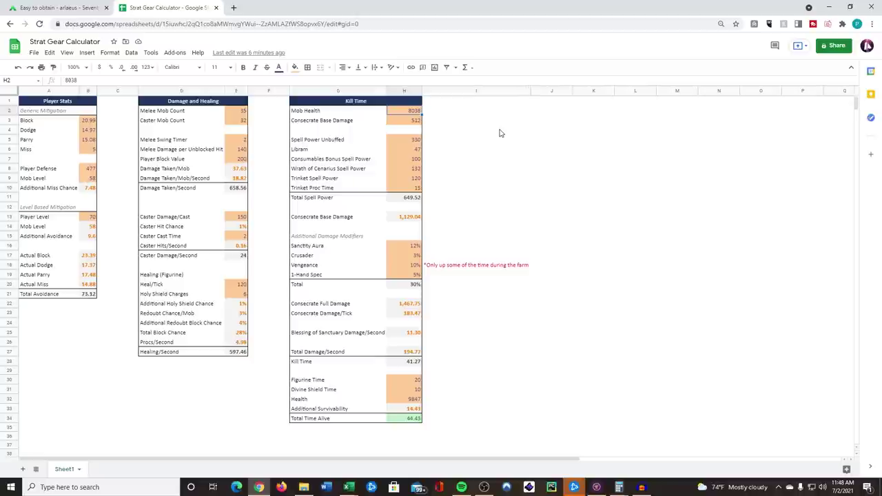
{"action": "left_click_drag", "start_coordinate": [415, 139], "coordinate": [418, 170]}
{"action": "left_click", "coordinate": [415, 140]}
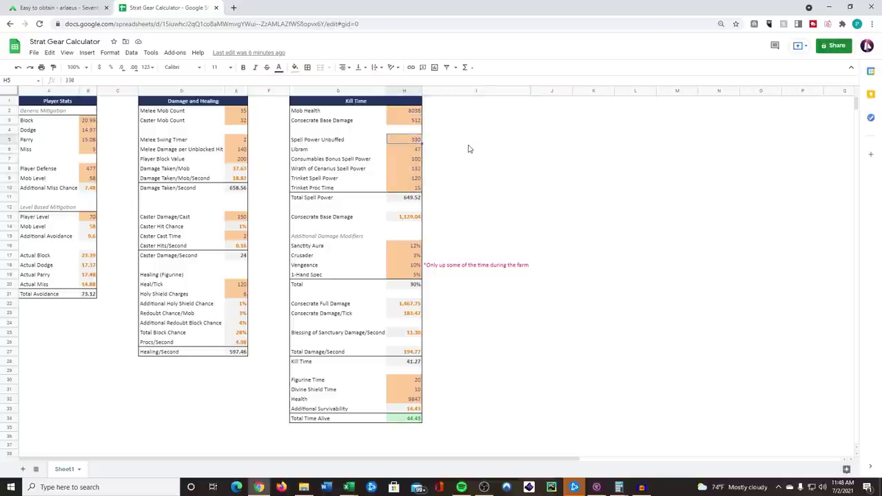
{"action": "left_click", "coordinate": [414, 149]}
{"action": "left_click", "coordinate": [416, 159]}
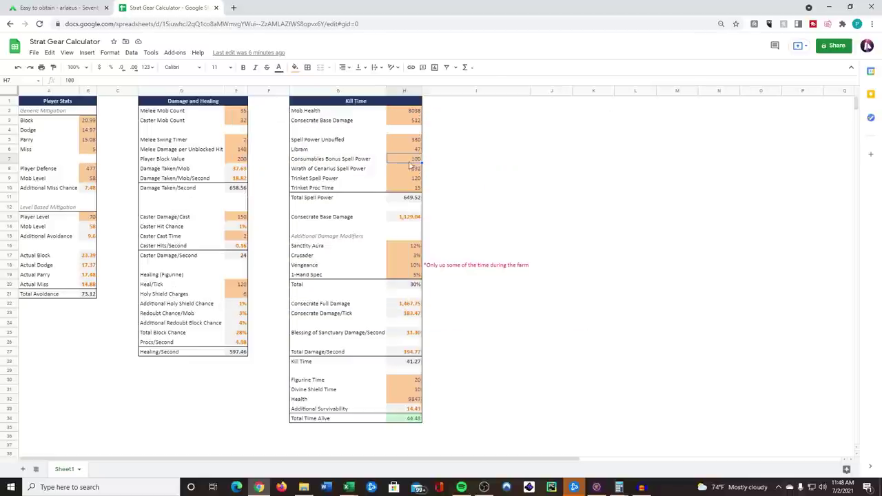
{"action": "left_click", "coordinate": [396, 173]}
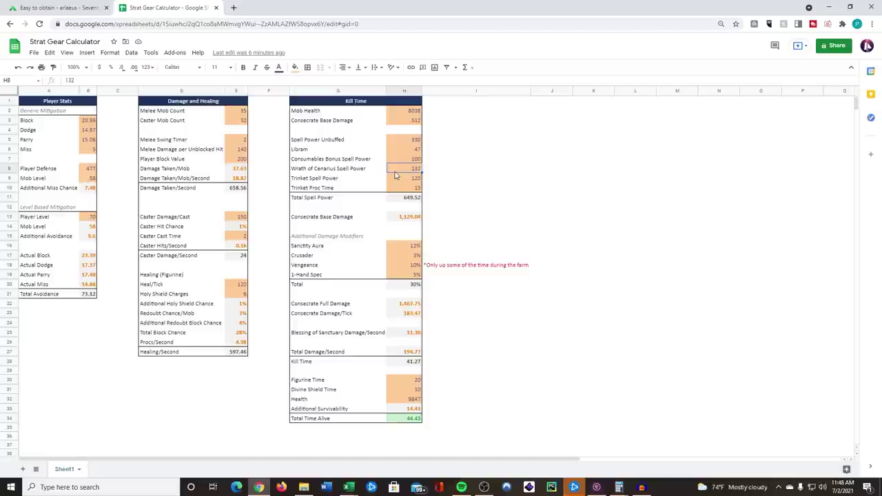
{"action": "left_click", "coordinate": [394, 179]}
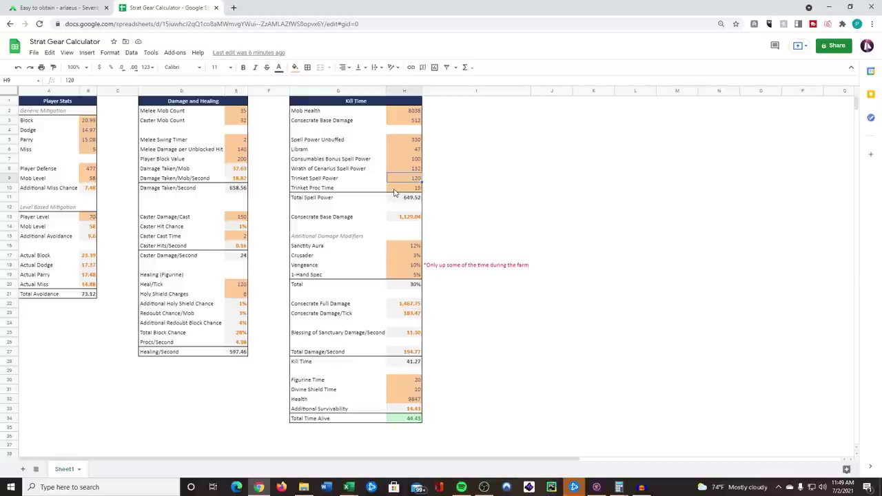
{"action": "left_click", "coordinate": [394, 190]}
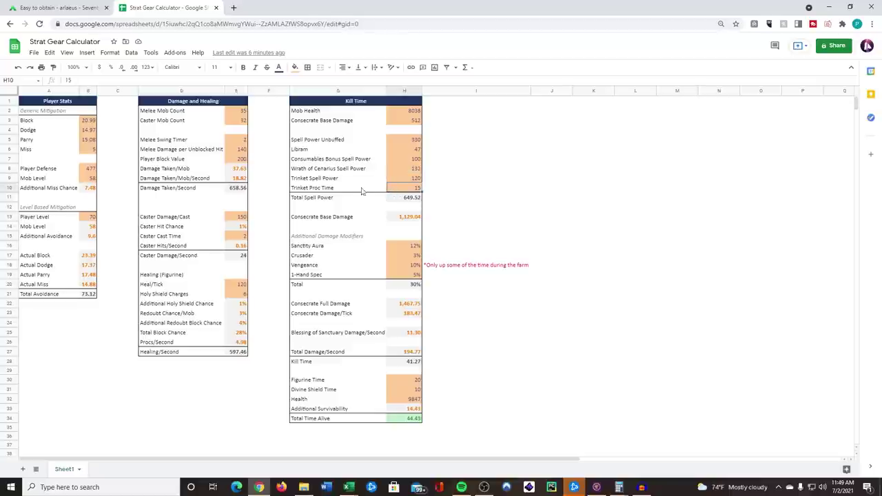
Examine the Total Spell Power formula and its referenced cells, along with the Consecrate Base Damage formula below it.
{"action": "double_click", "coordinate": [406, 197]}
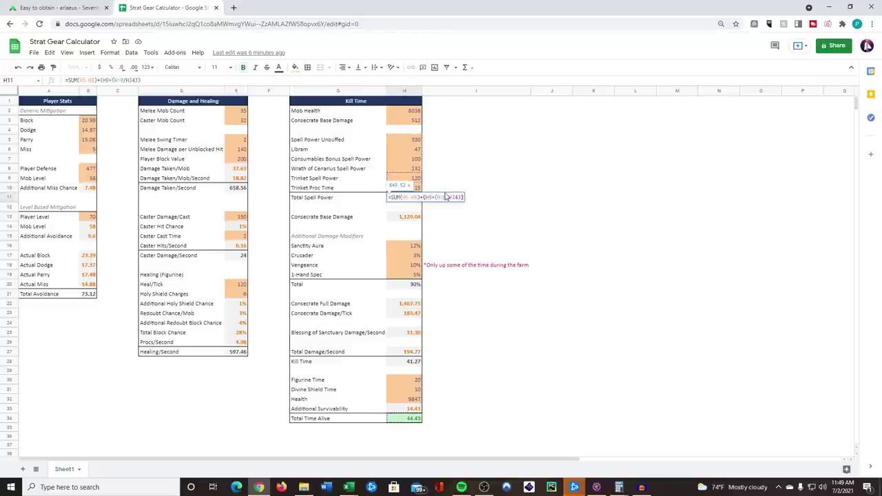
{"action": "key", "text": "BackSpace"}
{"action": "type", "text": "10"}
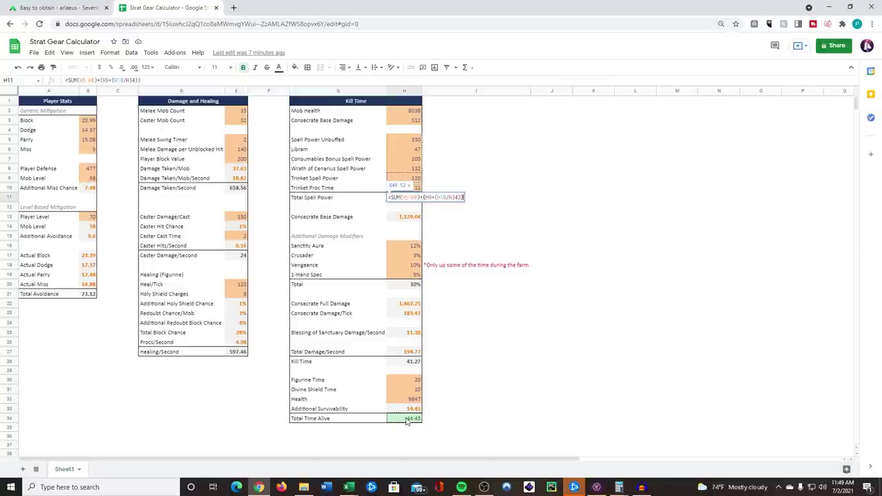
{"action": "key", "text": "Escape"}
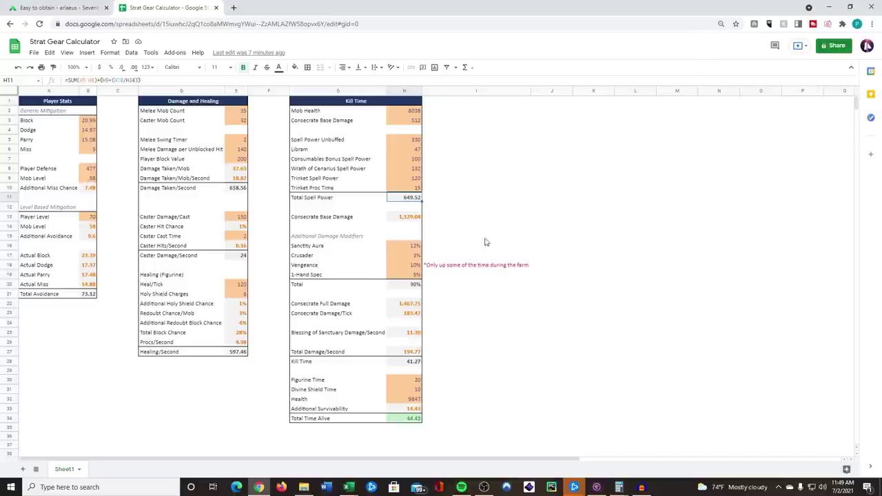
{"action": "left_click", "coordinate": [417, 218]}
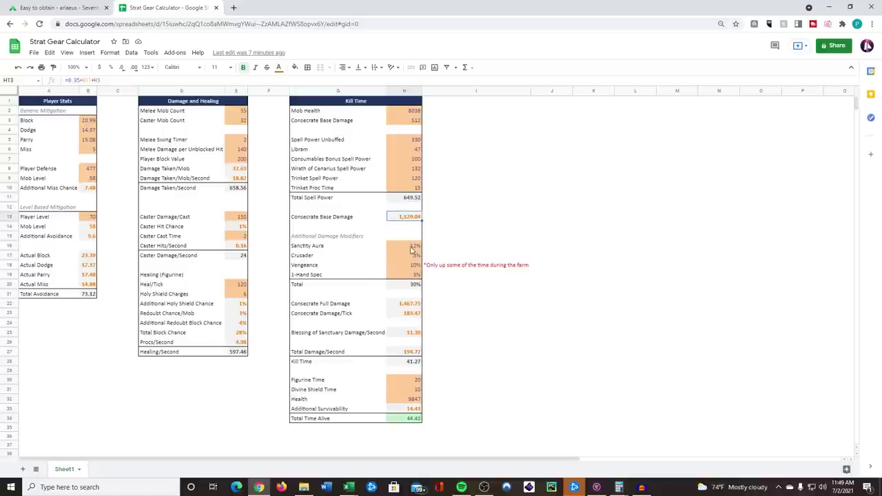
Review the Additional Damage Modifiers from Sanctity Aura to 1-Hand Spec, focusing on Vengeance and the Total formula.
{"action": "left_click_drag", "start_coordinate": [409, 249], "coordinate": [413, 285]}
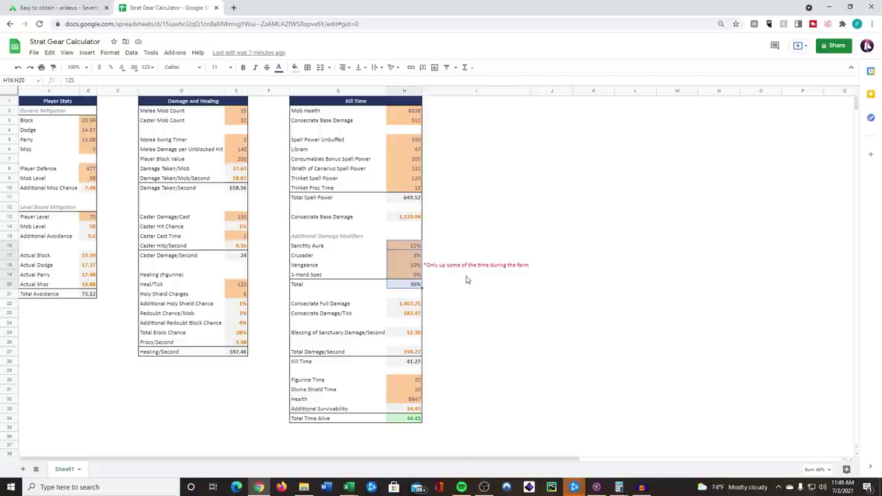
{"action": "left_click", "coordinate": [408, 267]}
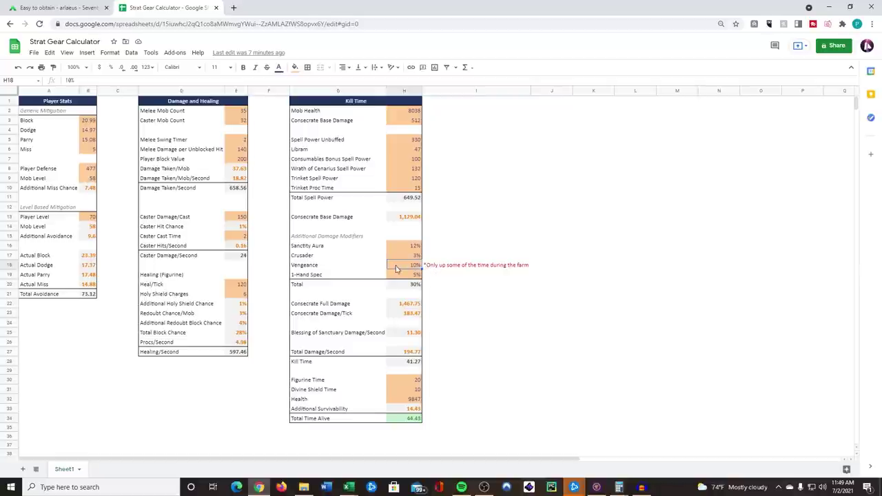
{"action": "left_click", "coordinate": [400, 286]}
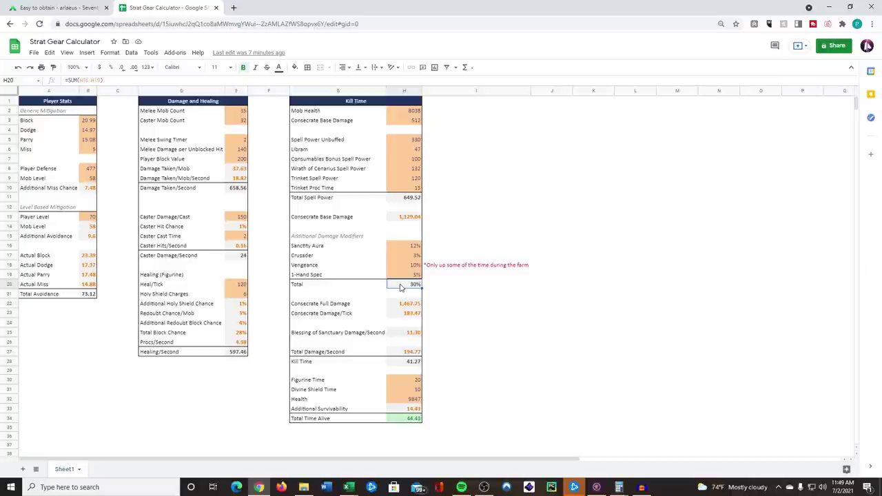
Inspect the formulas for Consecrate Full Damage, Consecrate Damage/Tick, Blessing of Sanctuary Damage/Second, Total Damage/Second and Kill Time.
{"action": "left_click", "coordinate": [408, 307]}
{"action": "left_click", "coordinate": [408, 314]}
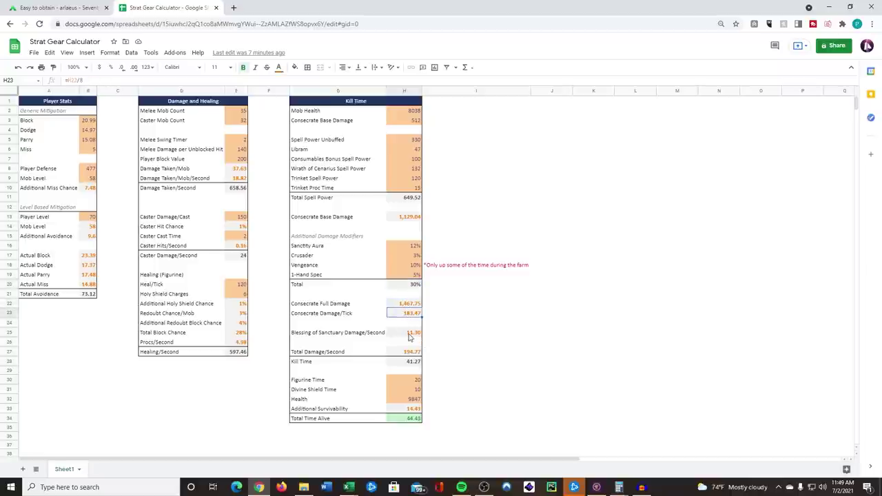
{"action": "left_click", "coordinate": [404, 334]}
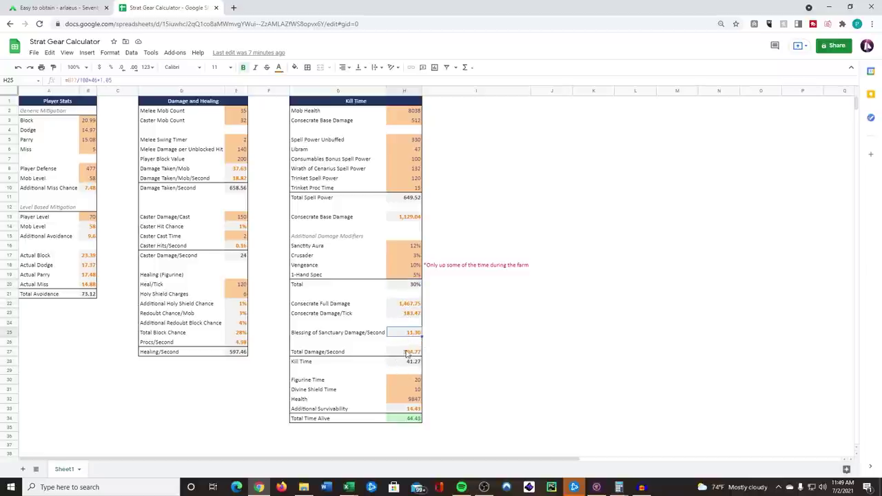
{"action": "left_click", "coordinate": [407, 352]}
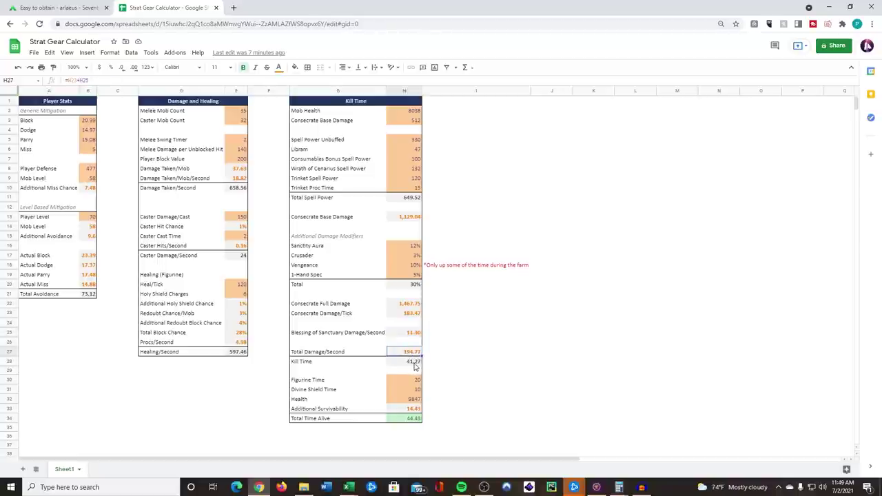
{"action": "left_click", "coordinate": [415, 363]}
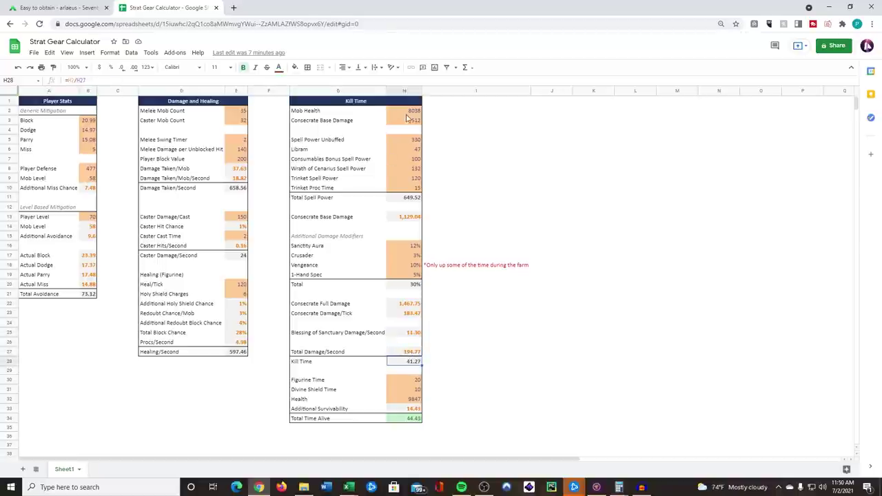
Examine Figurine Time, Divine Shield Time and Health, and the Additional Survivability and Total Time Alive formulas that use them.
{"action": "left_click", "coordinate": [449, 384]}
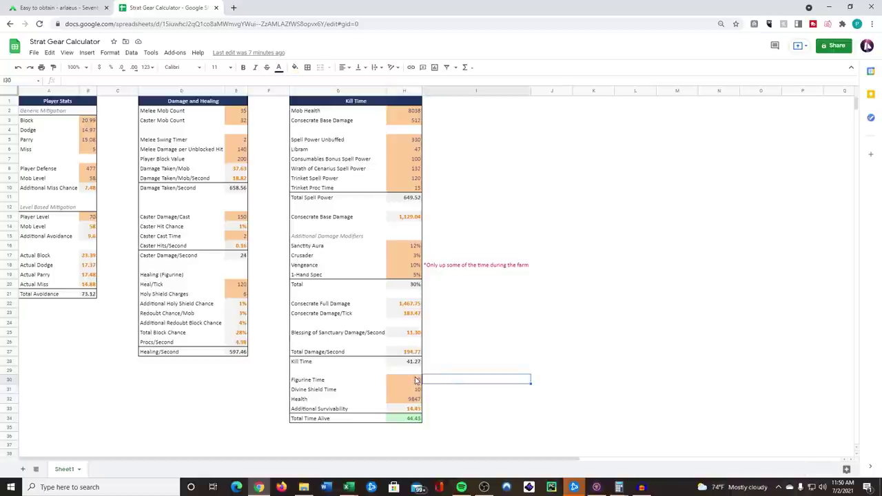
{"action": "left_click", "coordinate": [415, 380]}
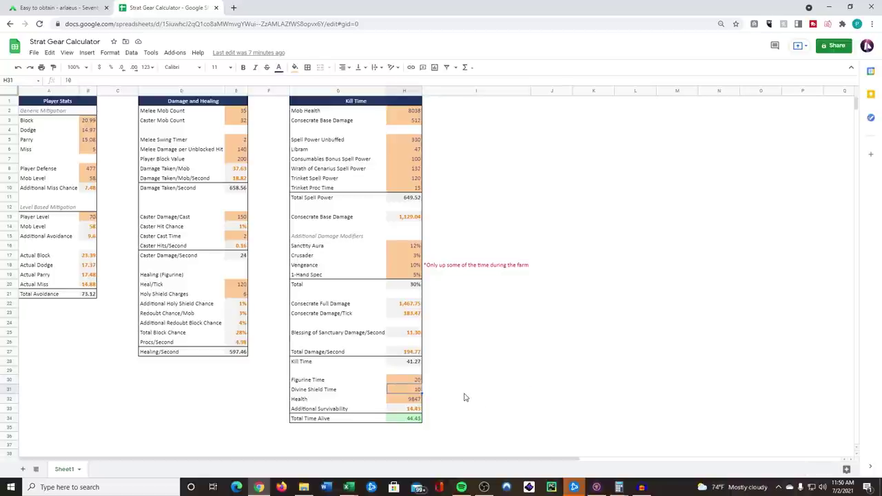
{"action": "left_click", "coordinate": [460, 391]}
{"action": "left_click", "coordinate": [409, 403]}
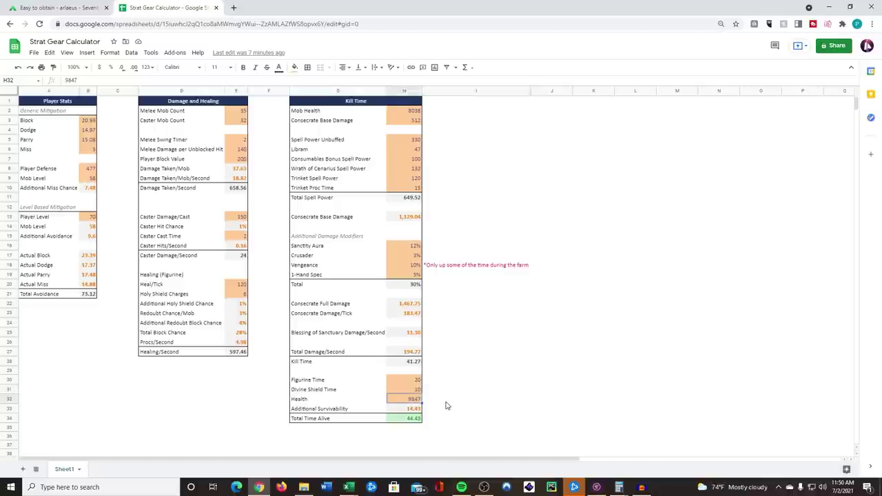
{"action": "key", "text": "Right"}
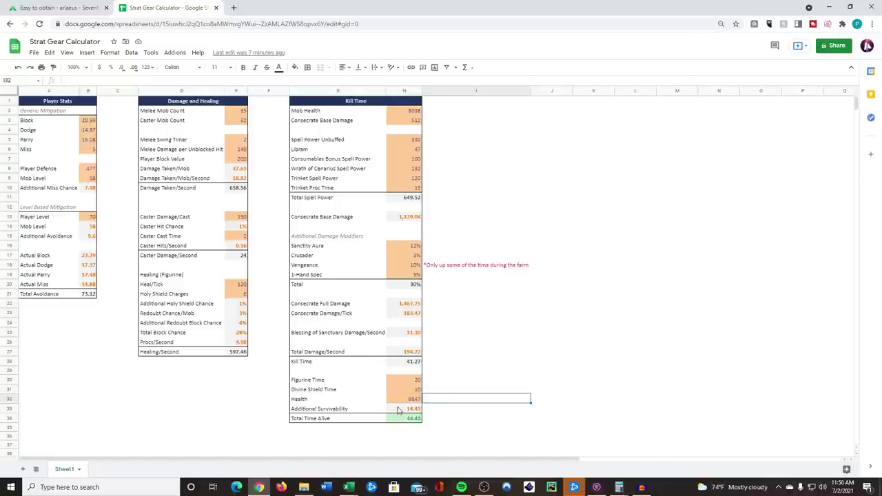
{"action": "left_click", "coordinate": [398, 411]}
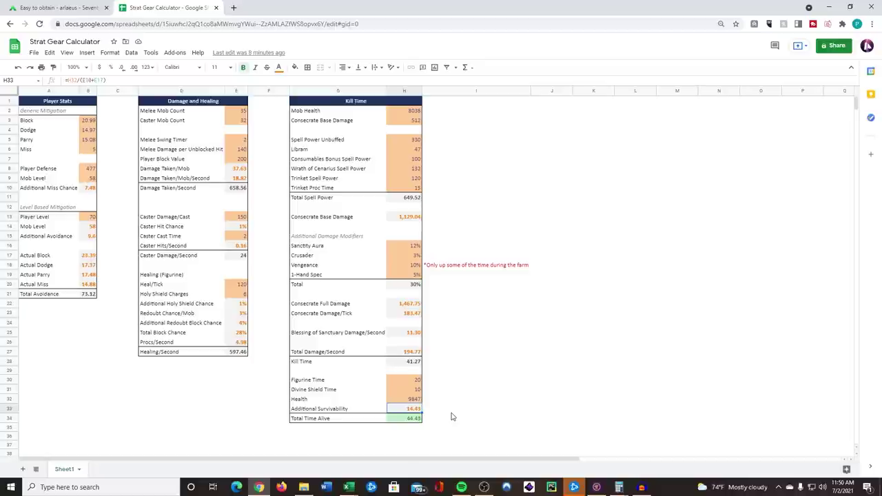
{"action": "left_click", "coordinate": [398, 401]}
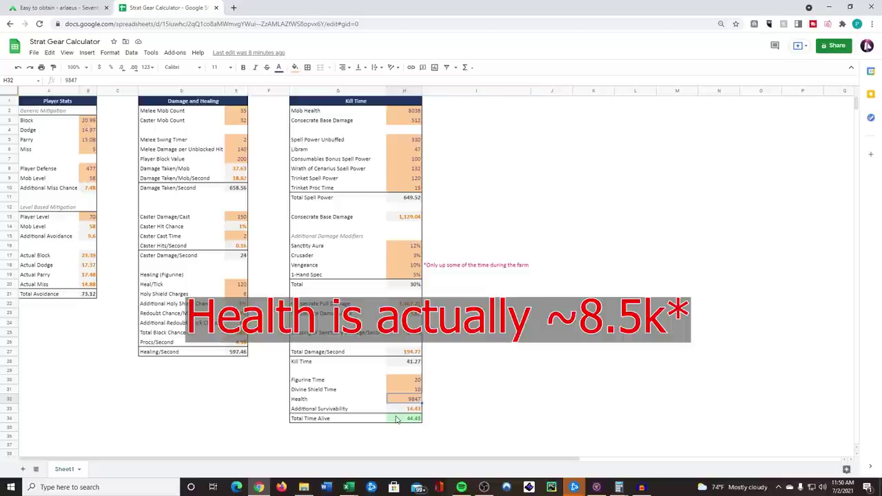
{"action": "left_click", "coordinate": [399, 418]}
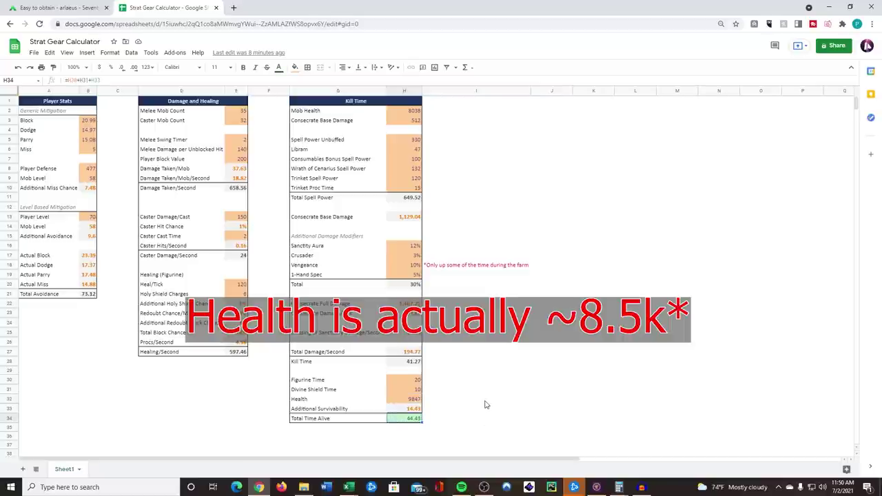
Compare the Kill Time result with Total Time Alive.
{"action": "left_click", "coordinate": [415, 364]}
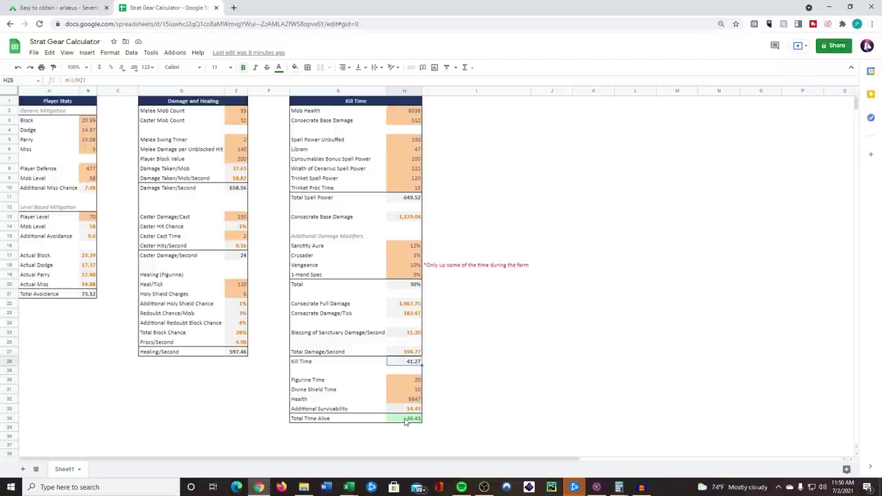
{"action": "left_click", "coordinate": [405, 419]}
{"action": "left_click", "coordinate": [489, 381]}
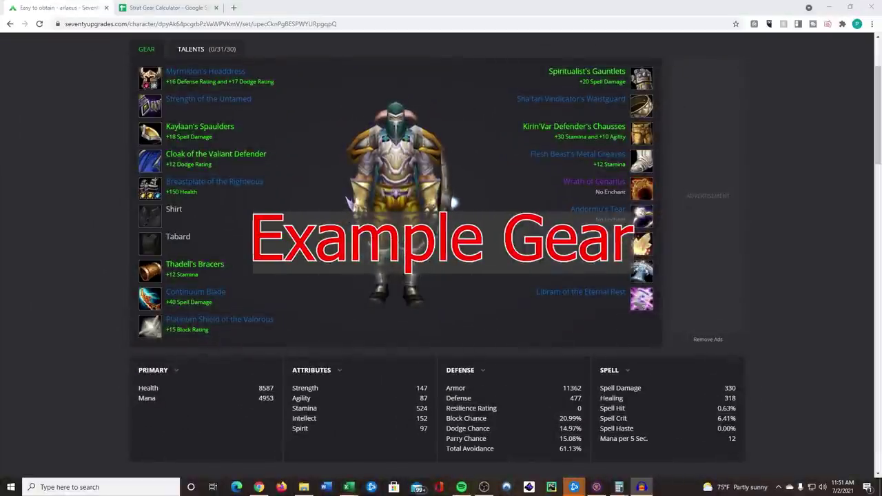
Examine the example gear set on the Seventy Upgrades page, including the item details of Breastplate of the Righteous and Wrath of Cenarius.
{"action": "mouse_move", "coordinate": [468, 318]}
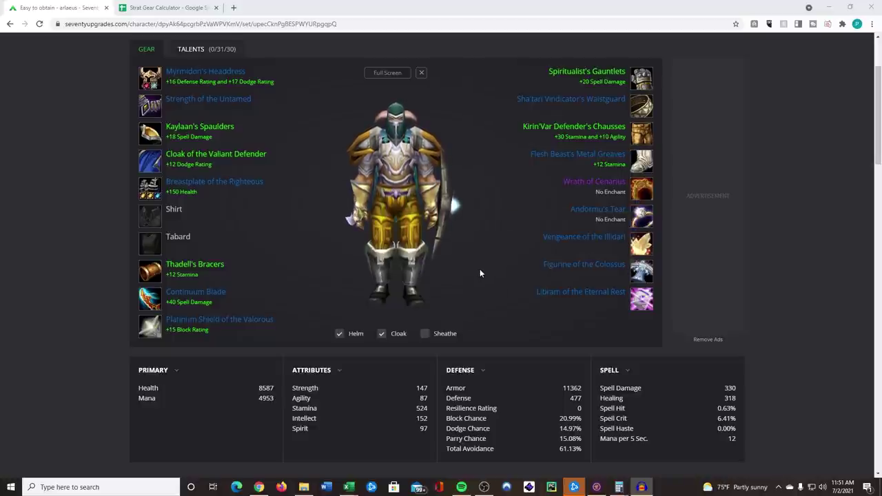
{"action": "mouse_move", "coordinate": [639, 136]}
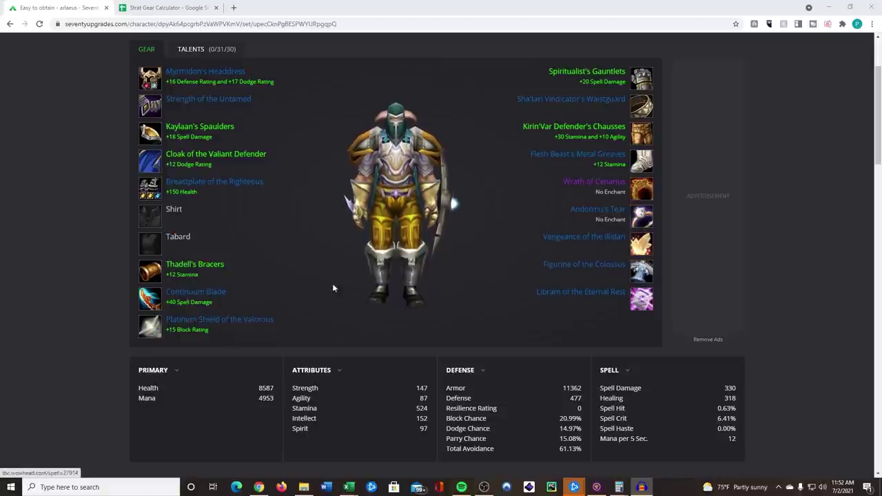
{"action": "mouse_move", "coordinate": [327, 228]}
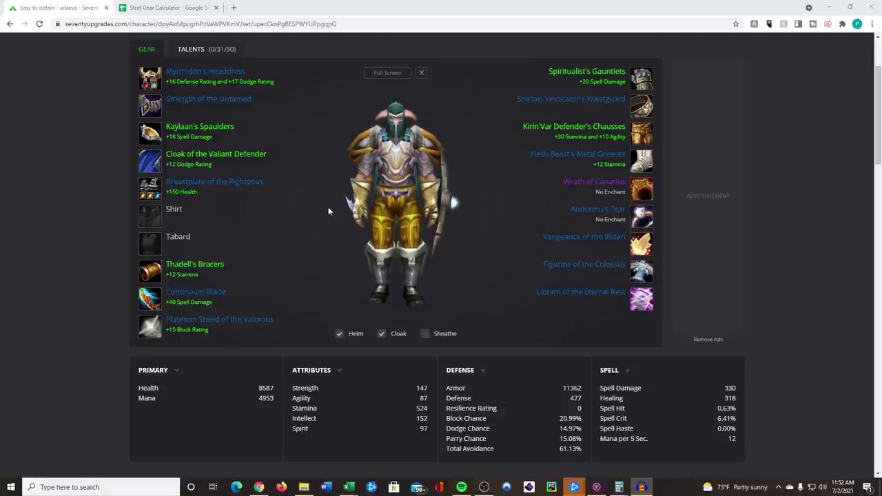
{"action": "mouse_move", "coordinate": [158, 185]}
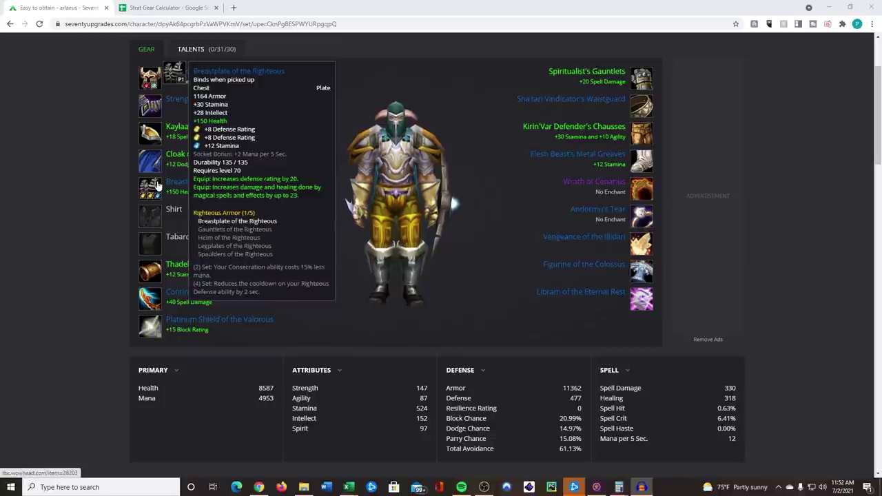
{"action": "mouse_move", "coordinate": [305, 137]}
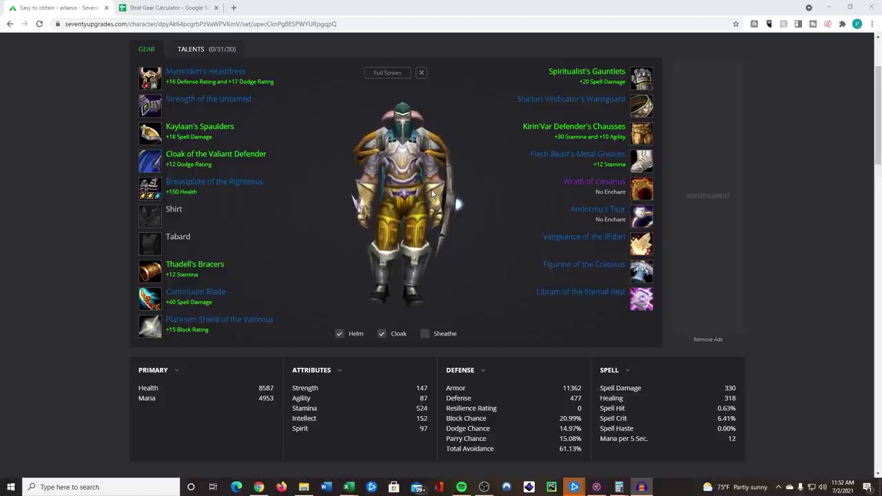
{"action": "mouse_move", "coordinate": [641, 192]}
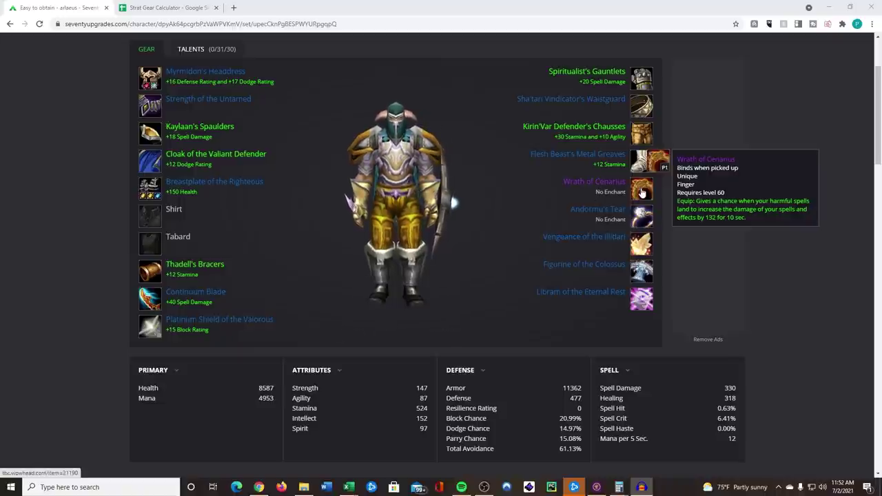